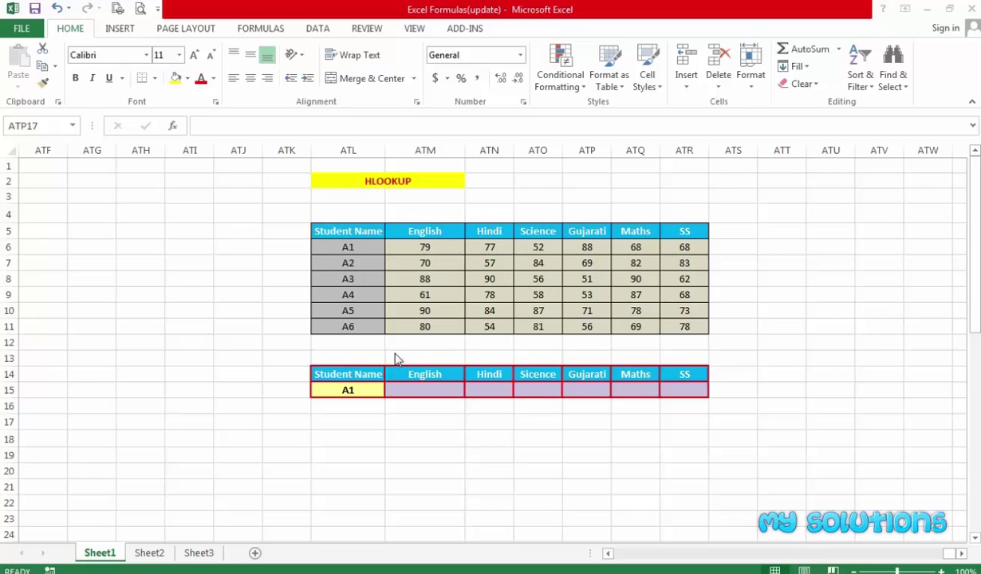
- Point out student A1 and the empty subject mark cells across row 15
click(346, 390)
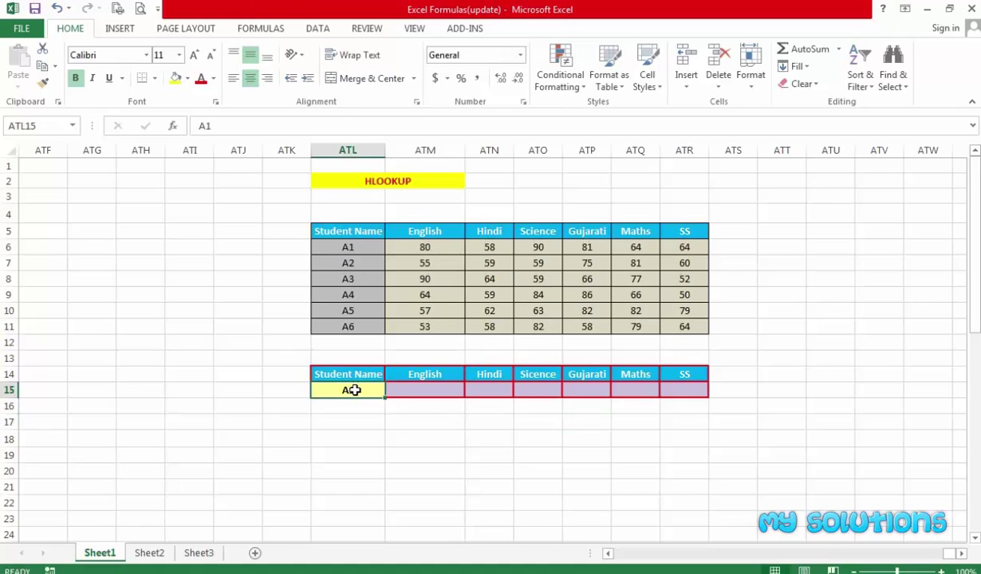
click(419, 390)
click(493, 389)
click(553, 389)
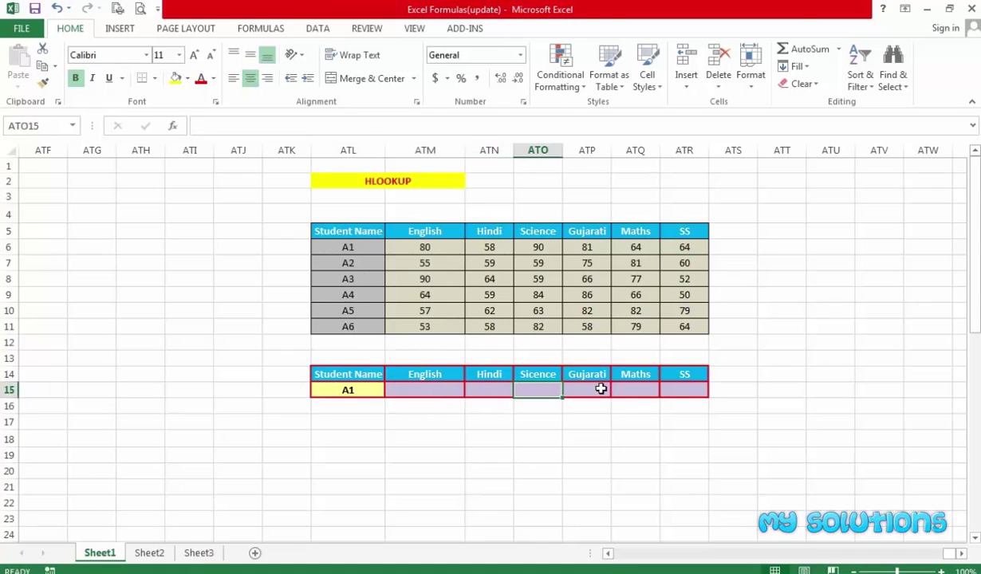
click(600, 388)
click(631, 388)
click(675, 388)
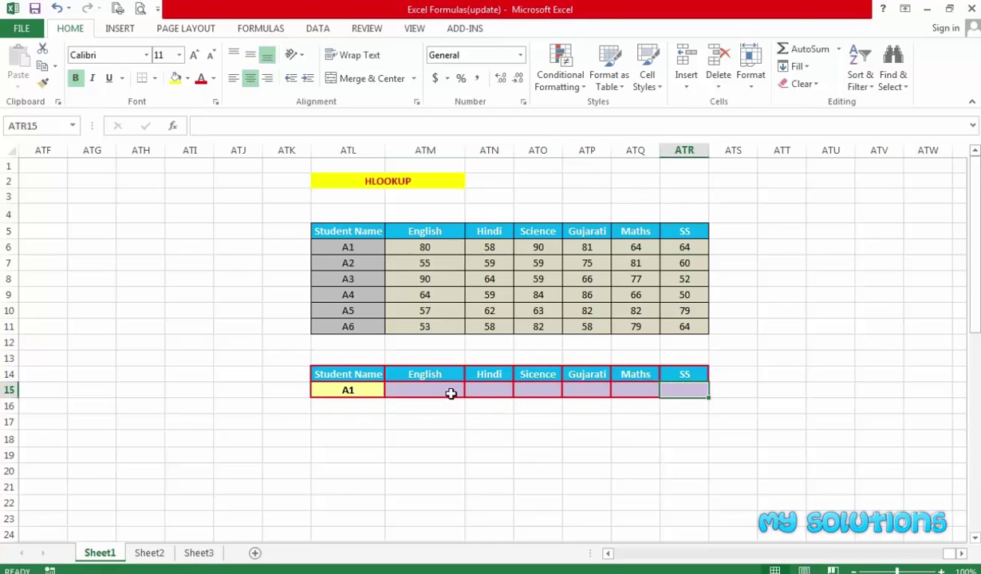
click(437, 420)
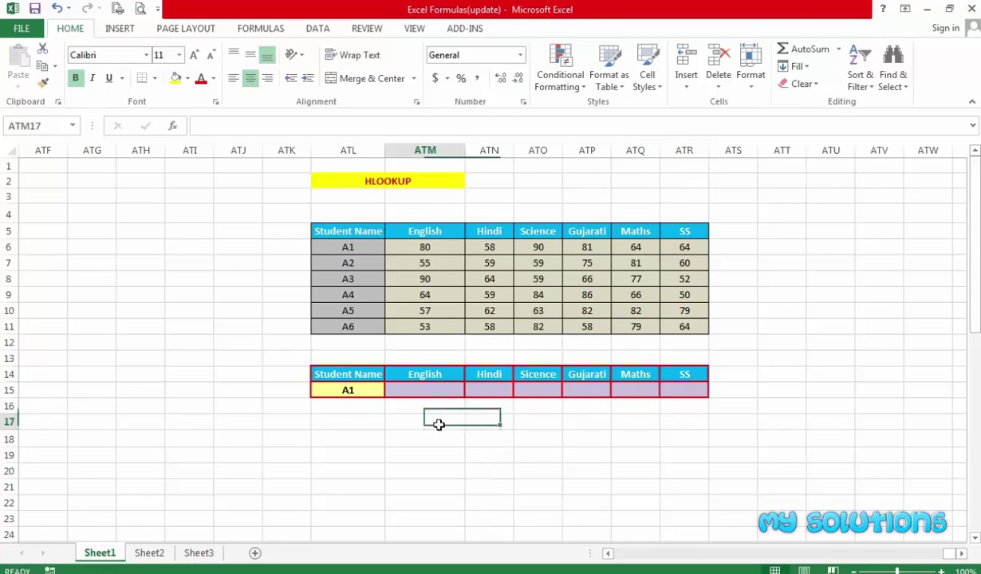
click(430, 390)
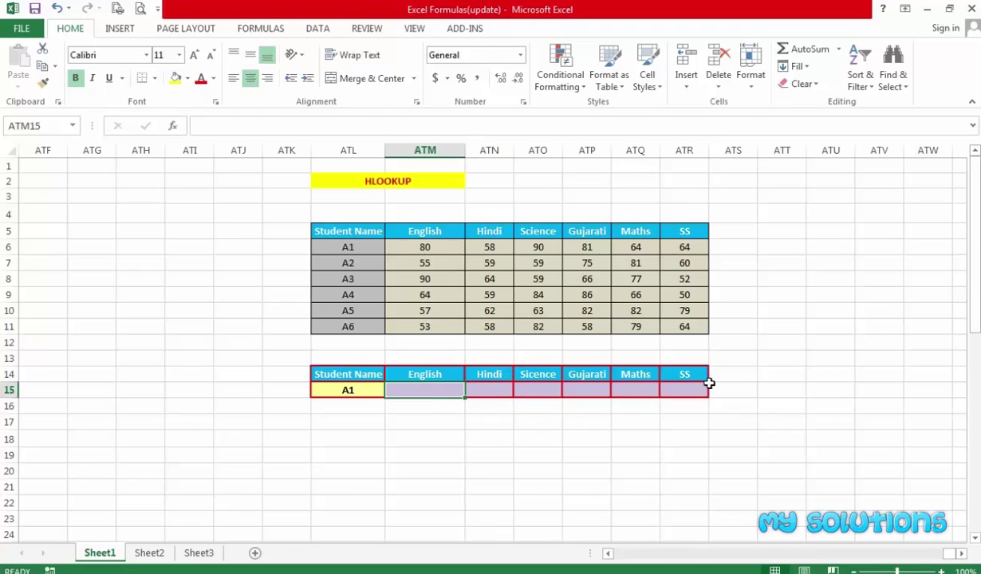
click(682, 389)
- In ATM15, start =HLOOKUP(ATM14,ATM5:ATR11, using the English header and score table
click(420, 392)
text(=hl)
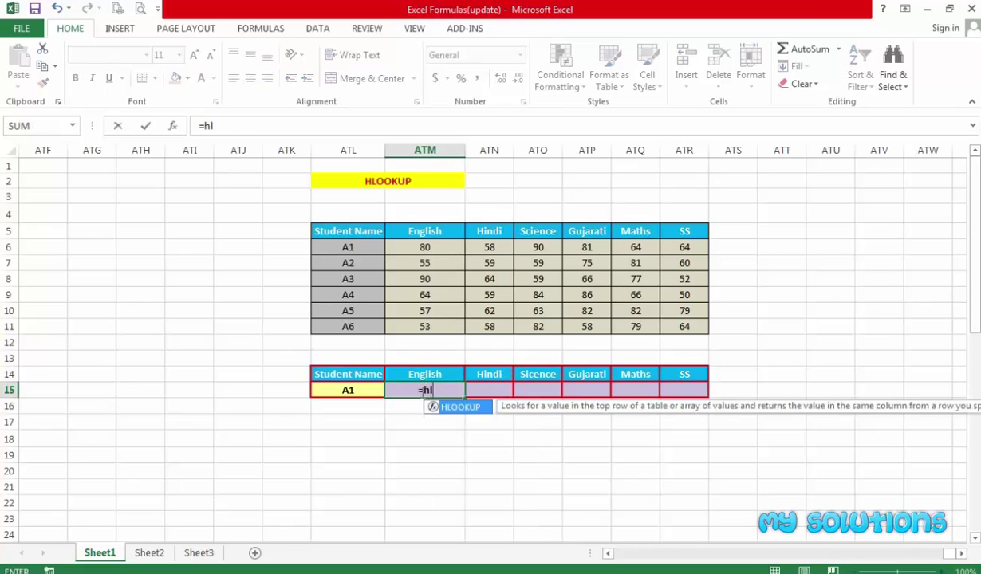
text(oo)
key(Tab)
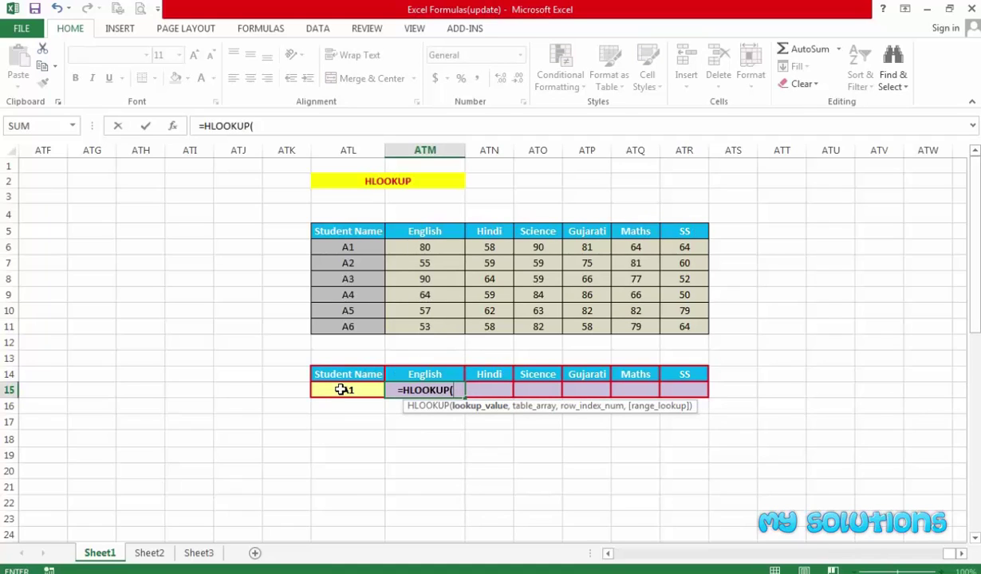
click(435, 373)
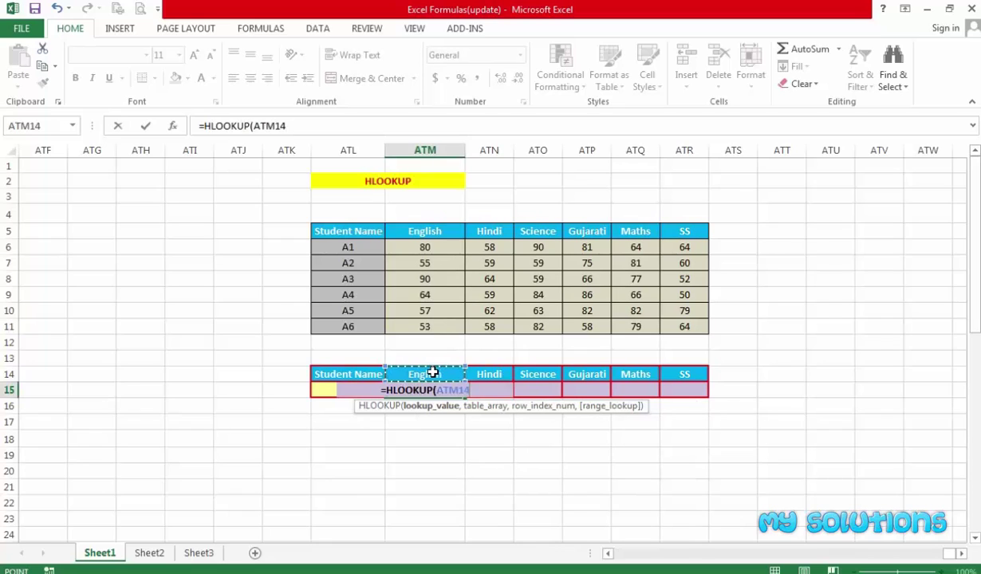
text(,)
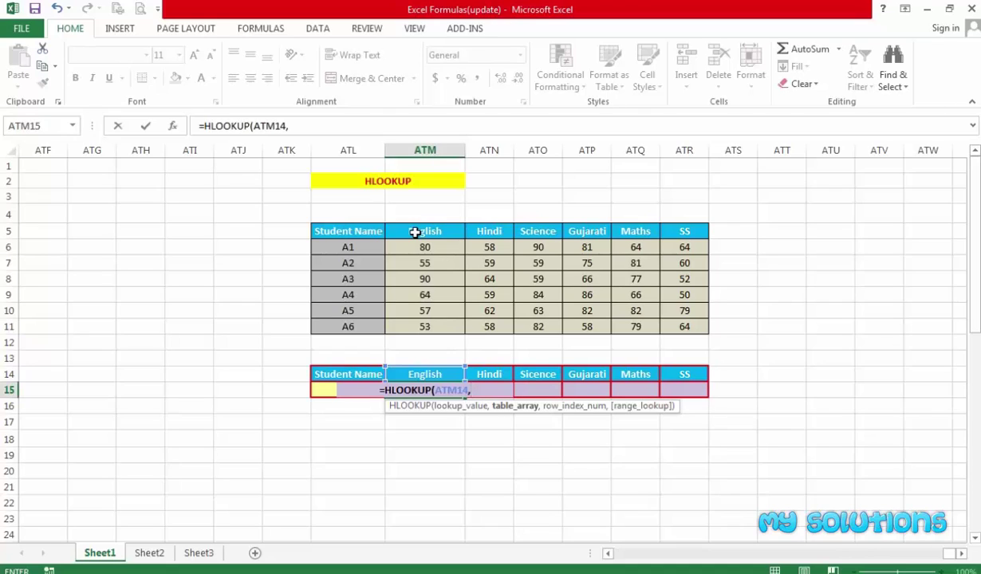
mouse_move(414, 232)
mouse_down()
mouse_move(618, 262)
mouse_move(679, 322)
mouse_up()
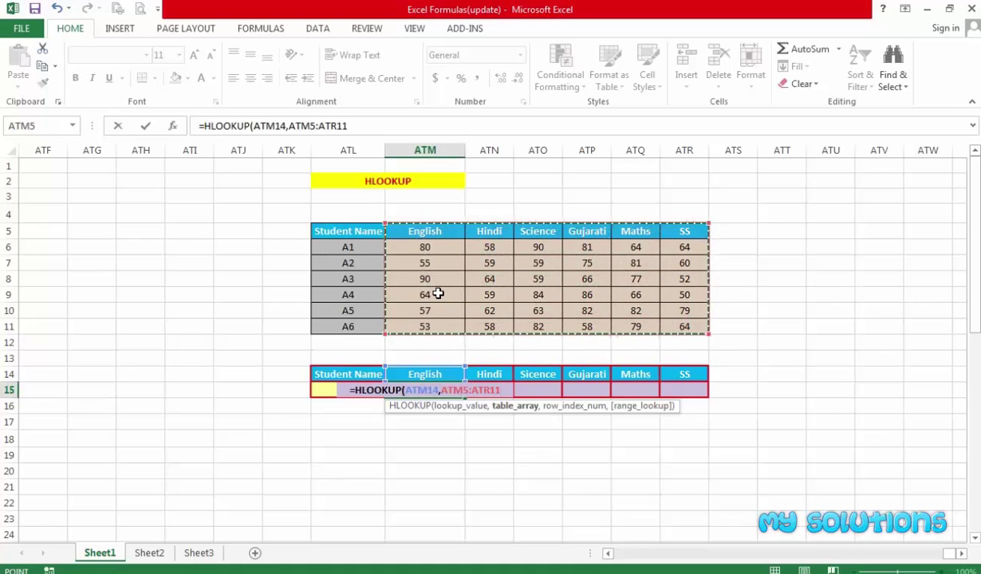
text(,)
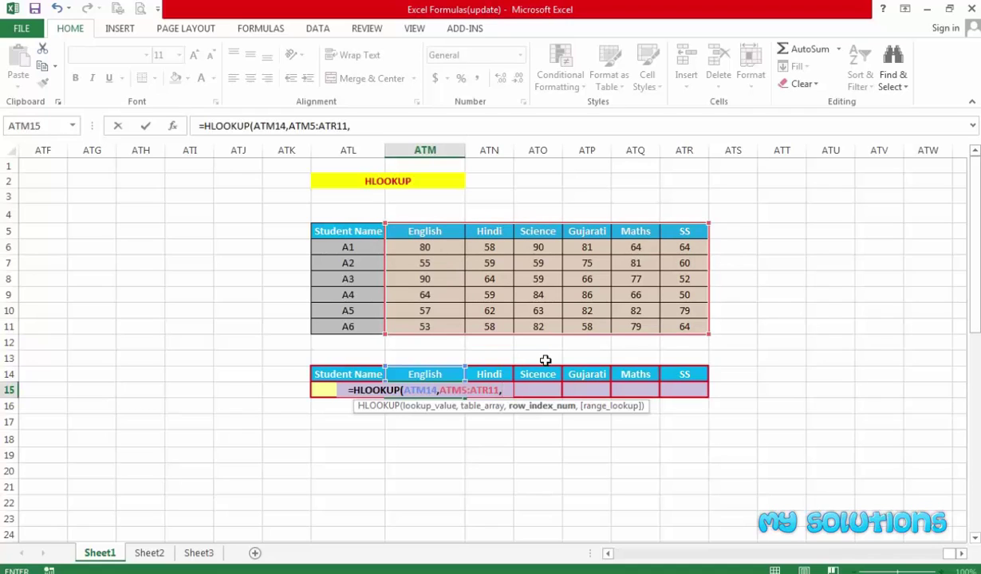
- Complete the formula as =HLOOKUP(ATM14,ATM5:ATR11,2,0), returning A1's English mark of 52
text(2,)
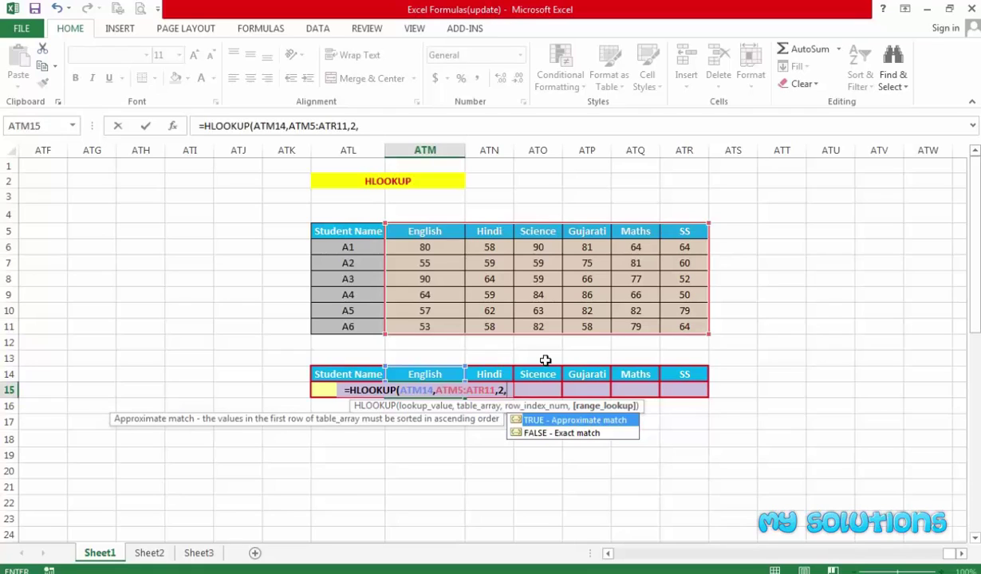
text(0)
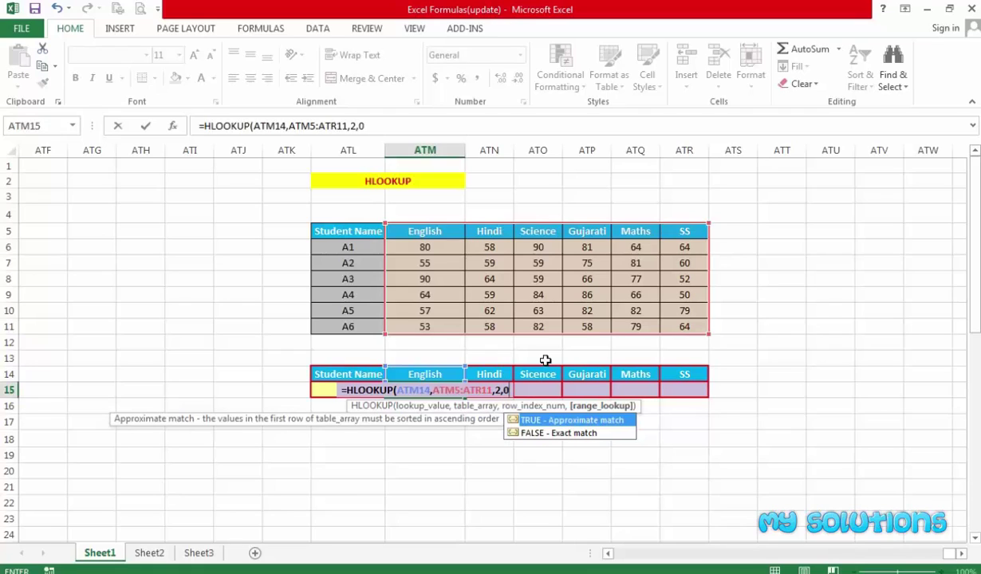
text())
key(Return)
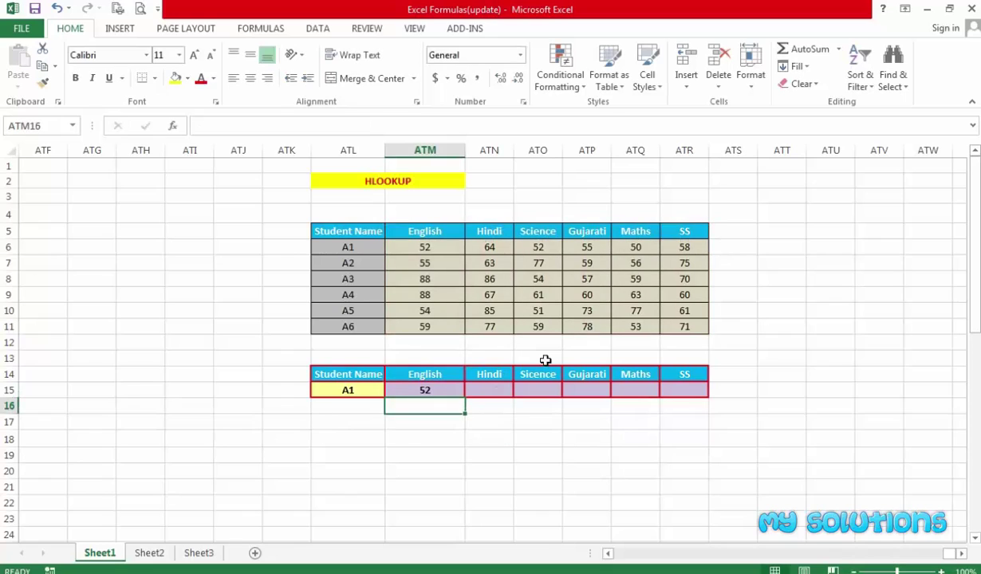
click(444, 391)
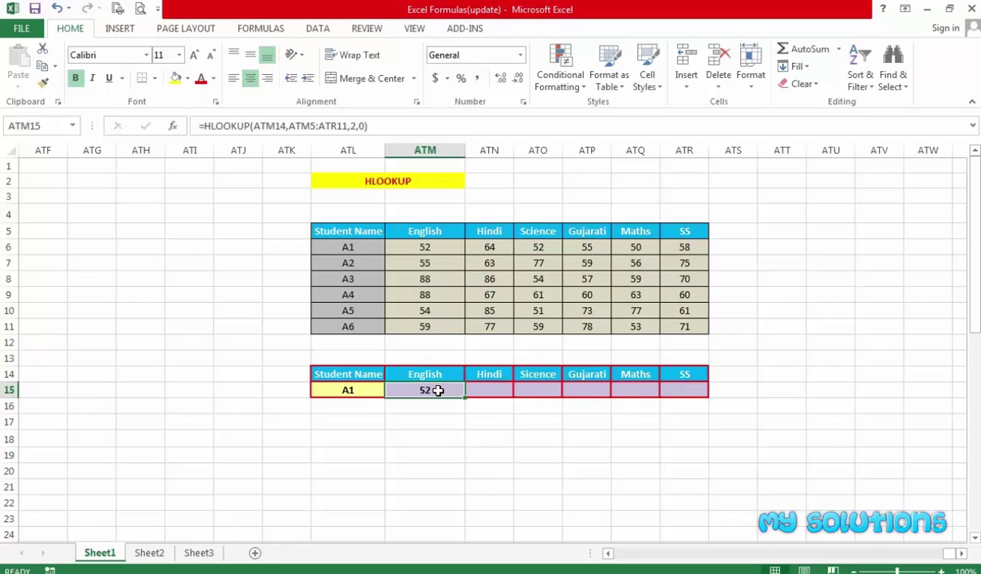
- Edit the English formula so the table range becomes $ATM$5:$ATR$11, leaving ATM14 relative
double_click(423, 390)
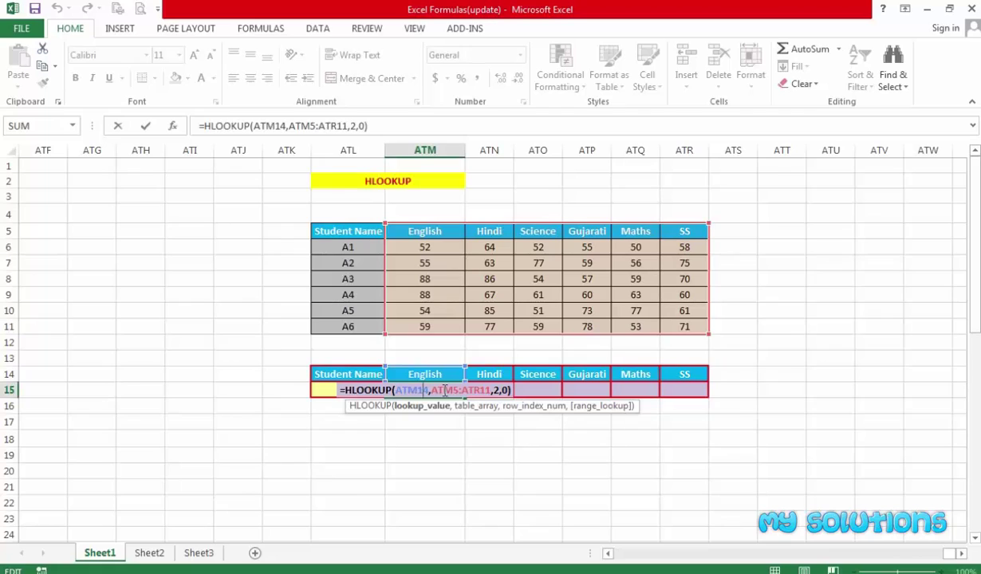
key(F4)
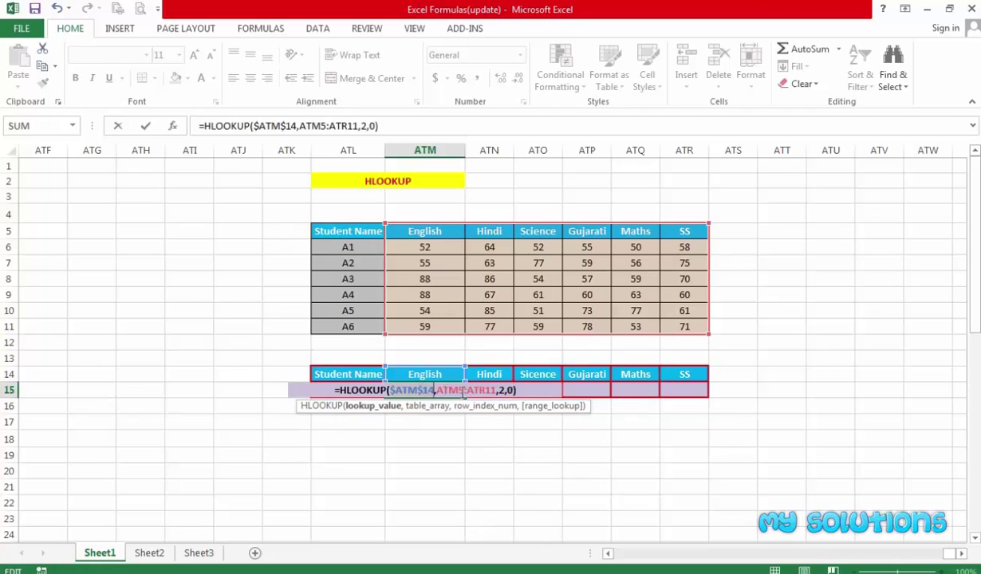
key(F4)
key(F4)
key(F4)
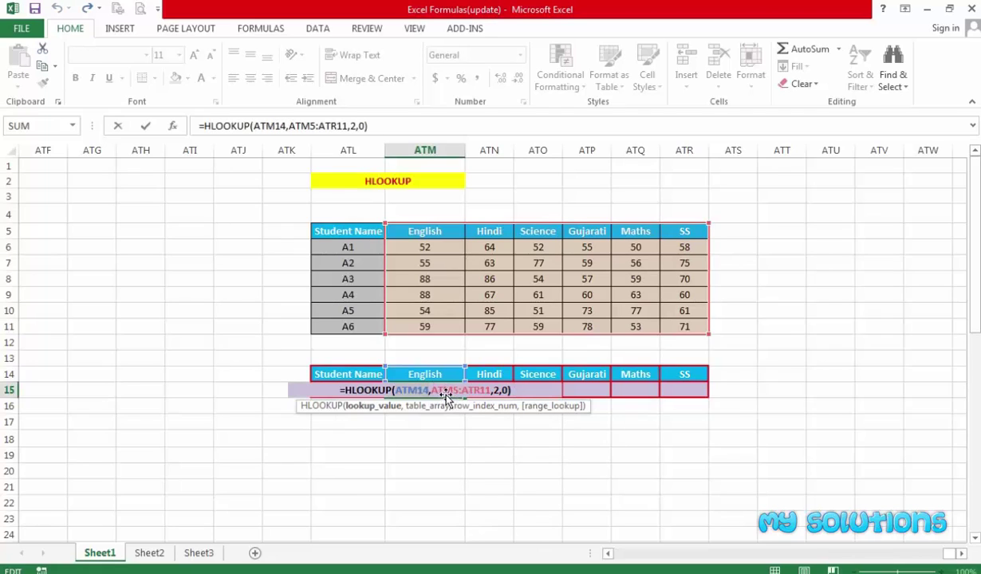
click(447, 391)
key(F4)
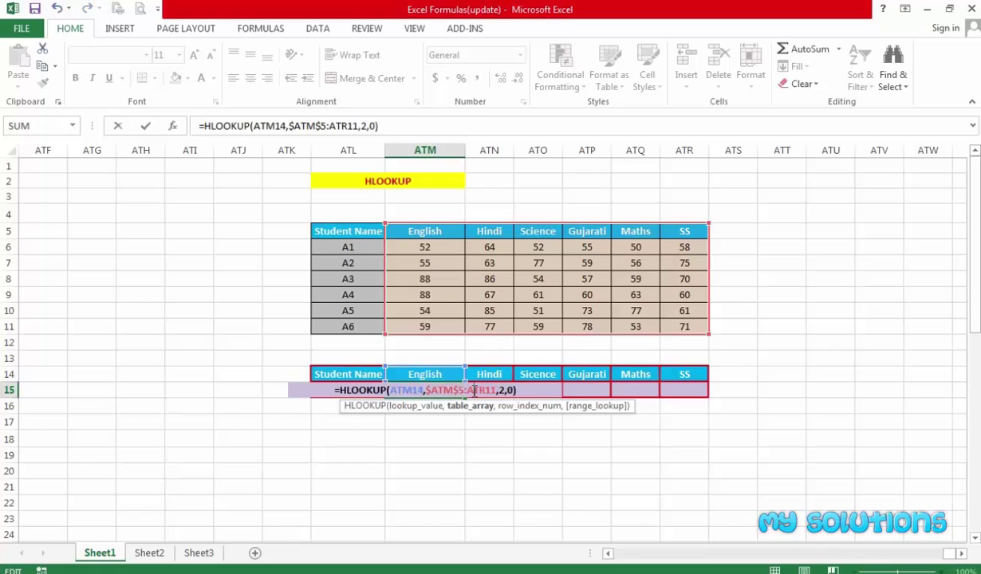
key(Return)
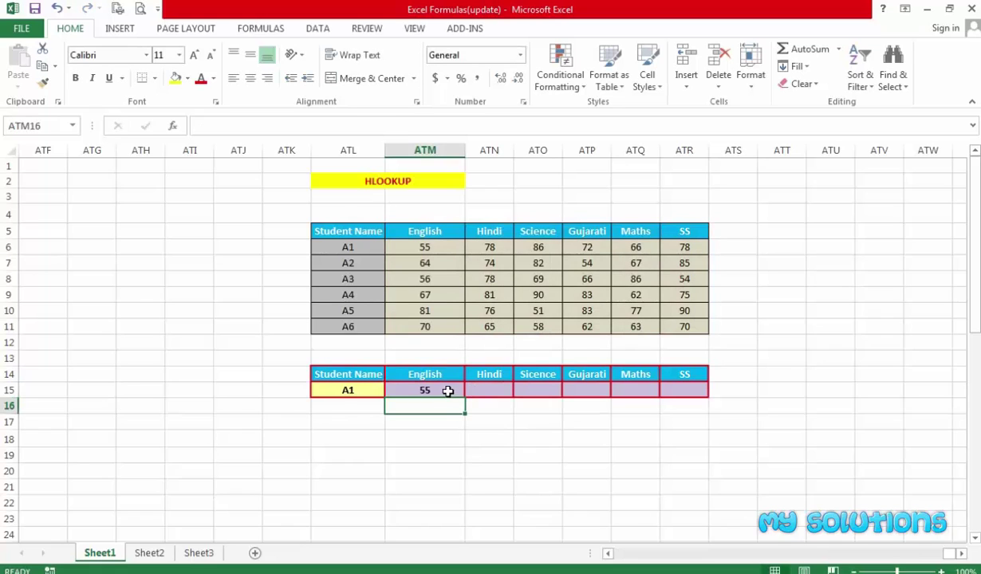
click(449, 390)
- Fill the HLOOKUP from ATM15 across to ATR15, exposing an #N/A under Science
drag(463, 397, 691, 392)
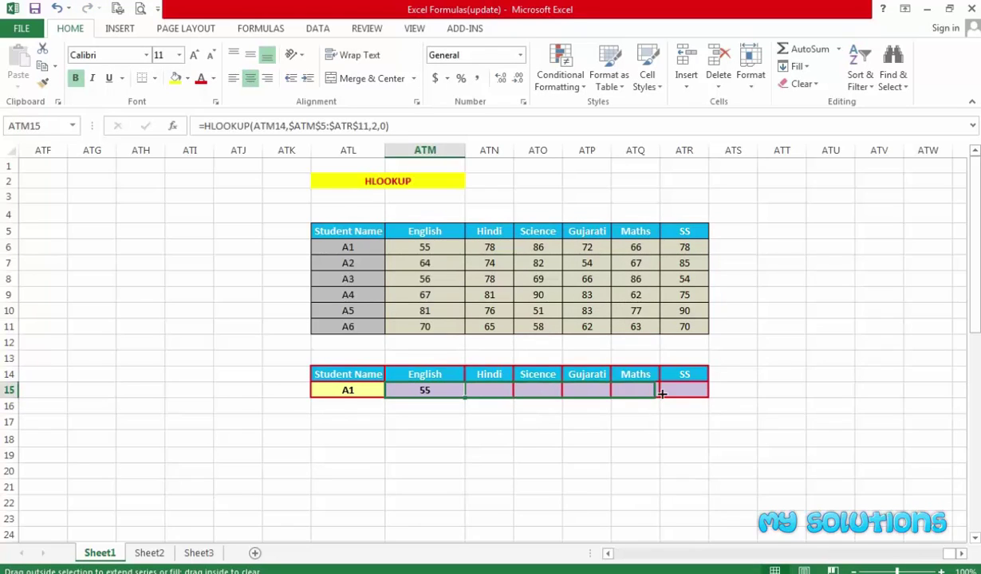
click(516, 427)
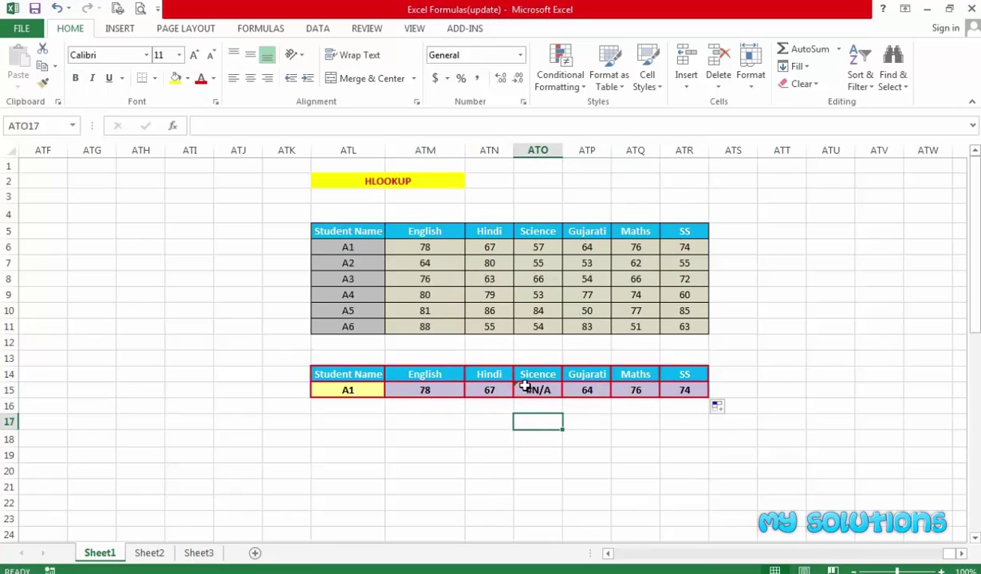
click(532, 386)
- Retype the ATO14 header as 'Science' so every subject returns A1's mark
click(532, 374)
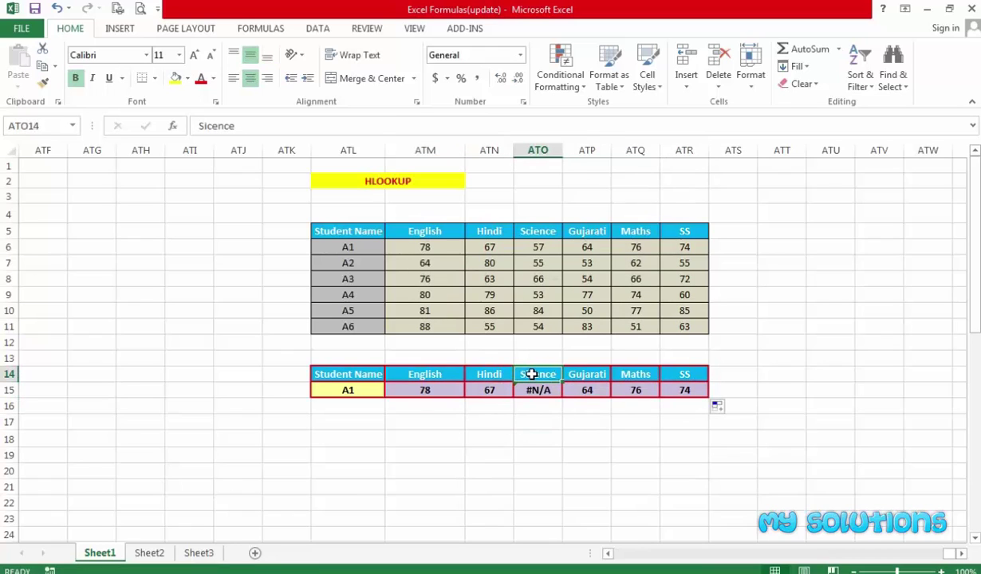
text(Scie)
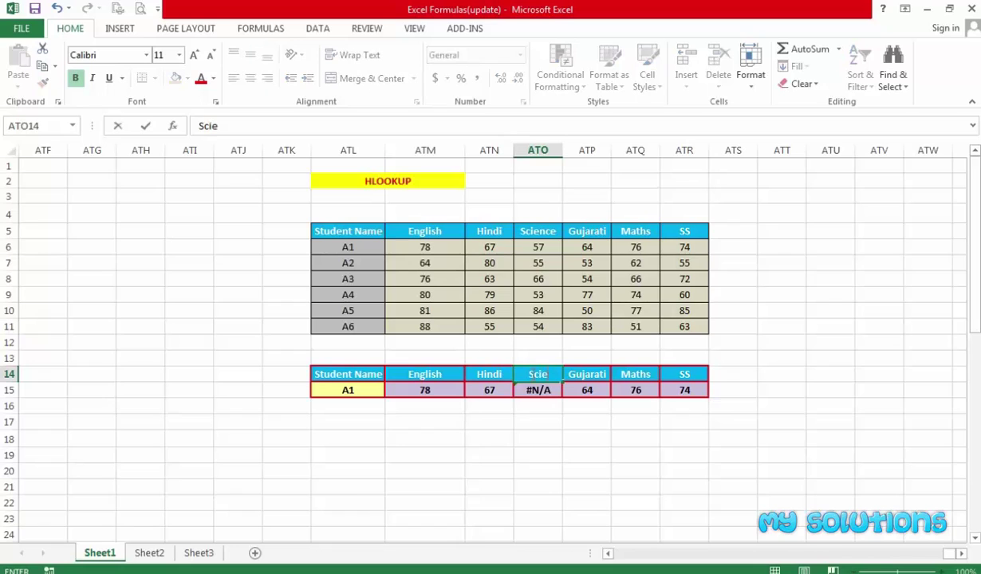
text(nce)
key(Return)
click(591, 441)
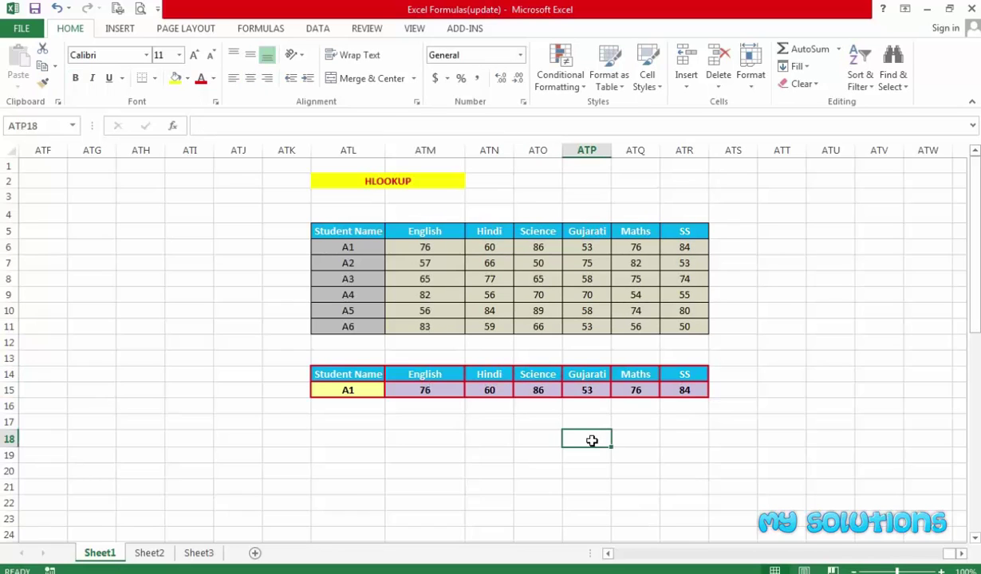
click(476, 421)
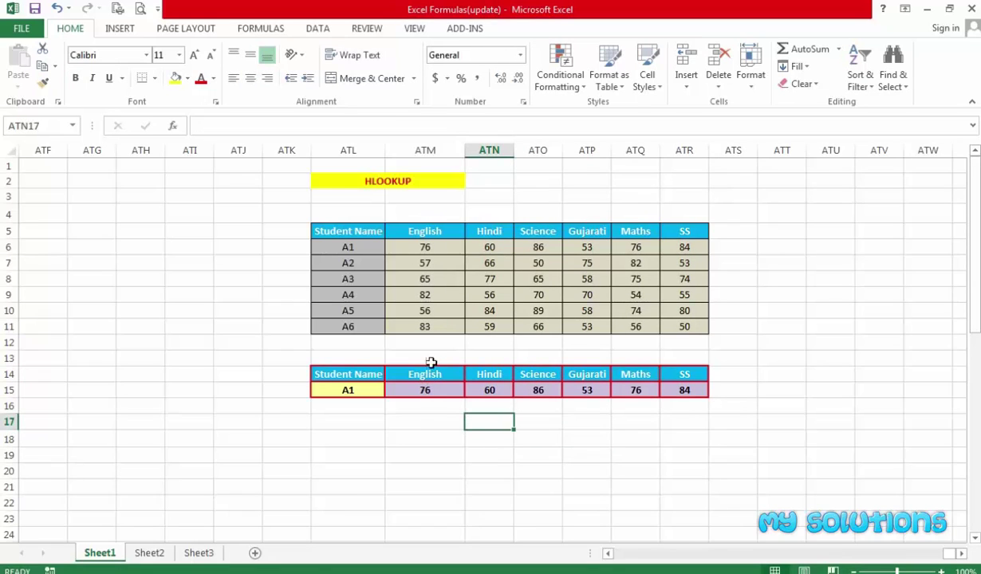
click(433, 247)
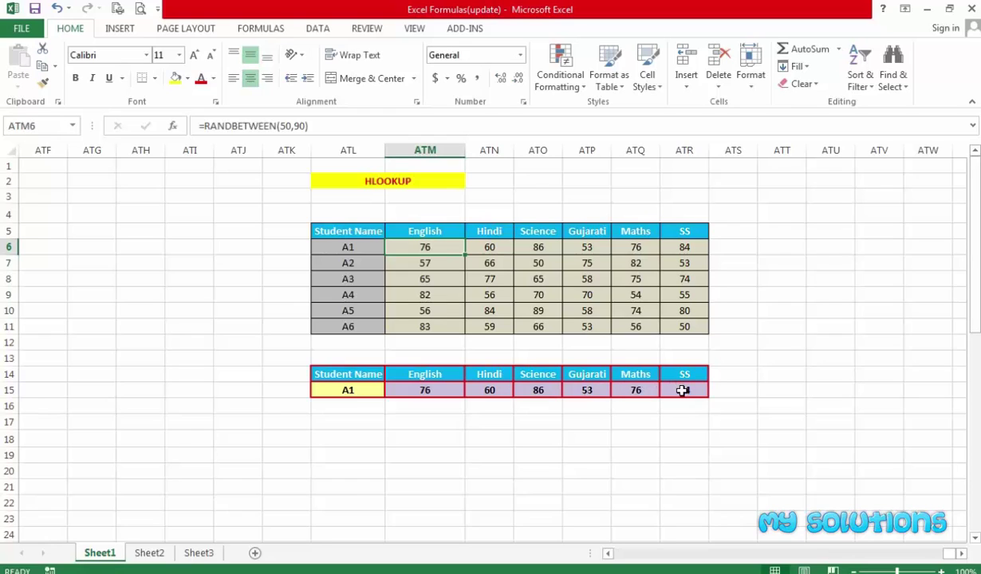
click(642, 456)
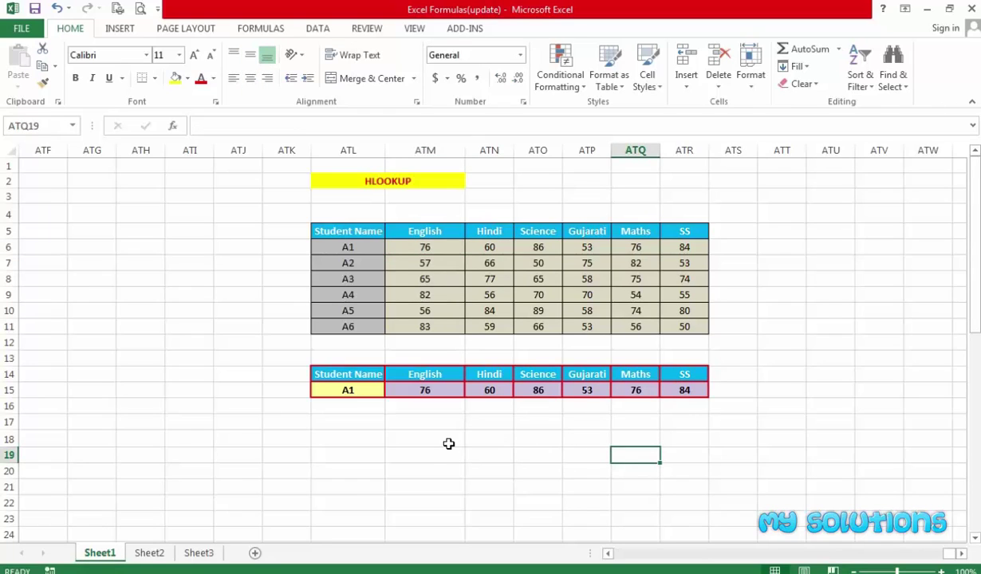